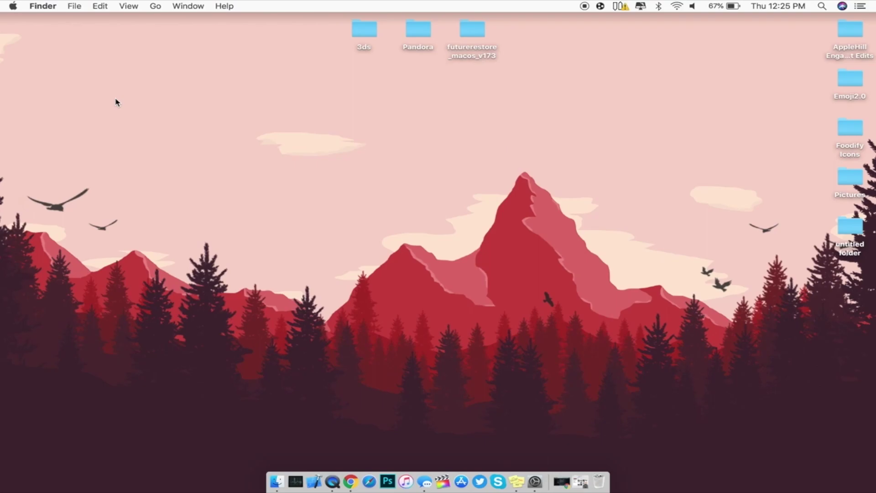
Bring up Chrome with CoolStar's tweet listing three nonces for 11.3.1 blobs
{"action": "left_click", "coordinate": [350, 479]}
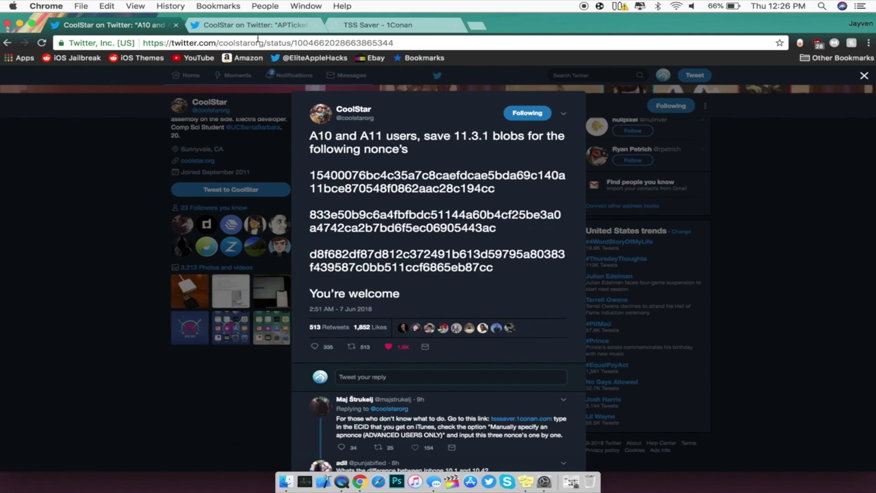
Review the nonce tweet and APTicket NVRAM generator tweet, then go to TSS Saver
{"action": "left_click", "coordinate": [258, 27]}
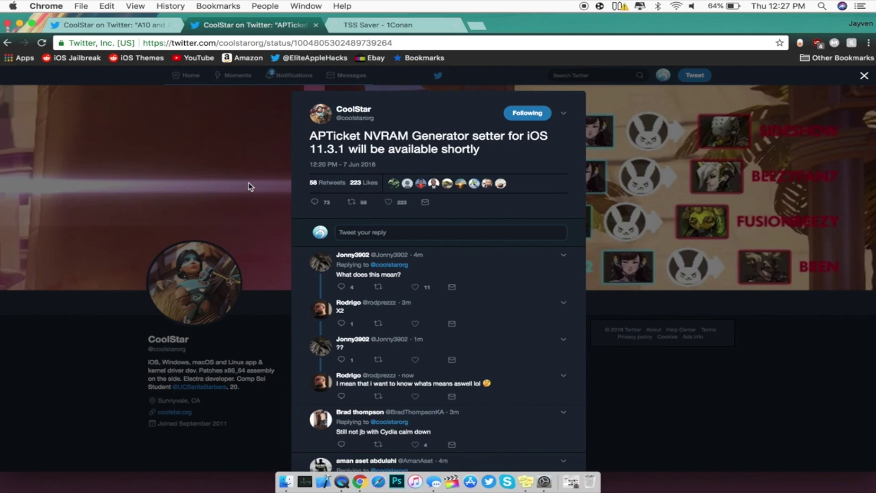
{"action": "left_click", "coordinate": [156, 26]}
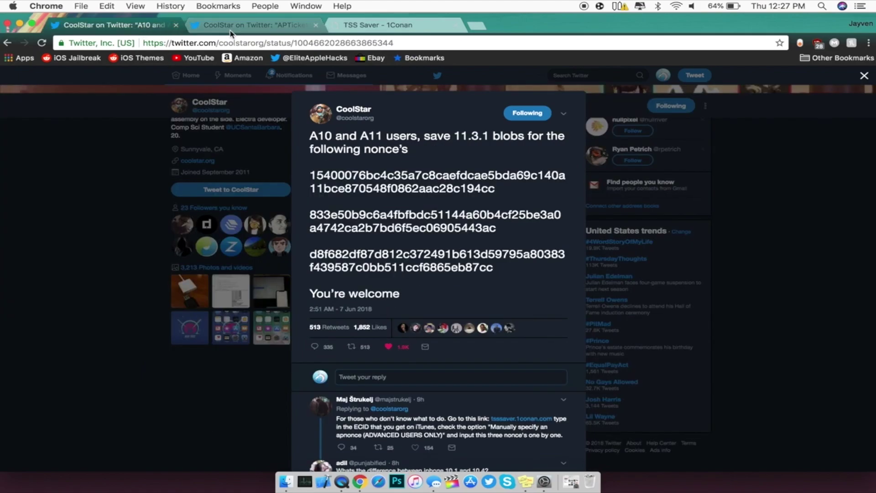
{"action": "left_click", "coordinate": [232, 27]}
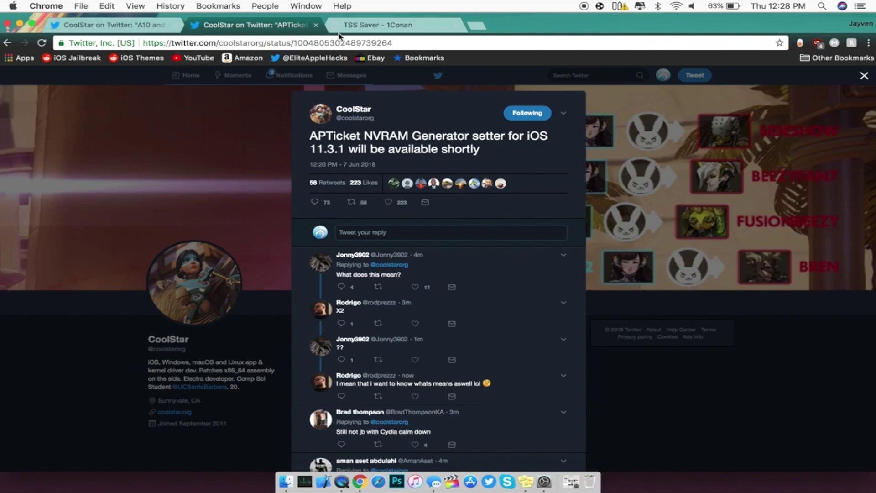
{"action": "left_click", "coordinate": [351, 28]}
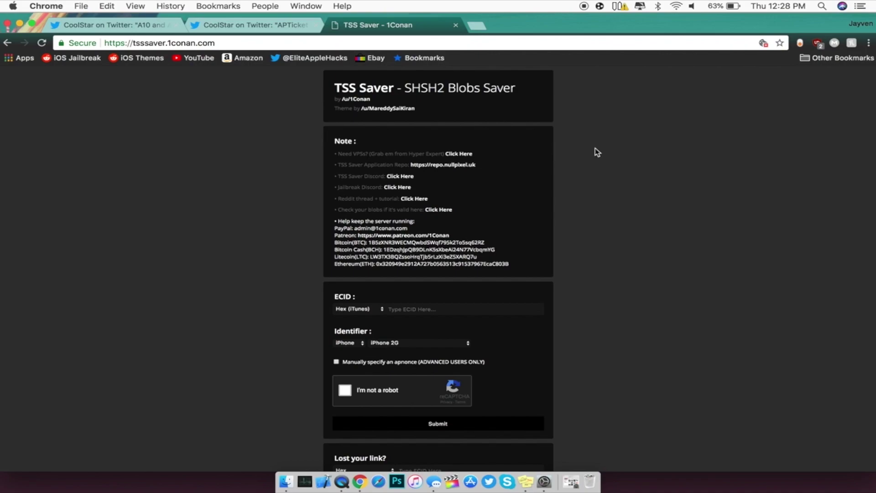
{"action": "left_click", "coordinate": [525, 481]}
{"action": "double_click", "coordinate": [729, 34]}
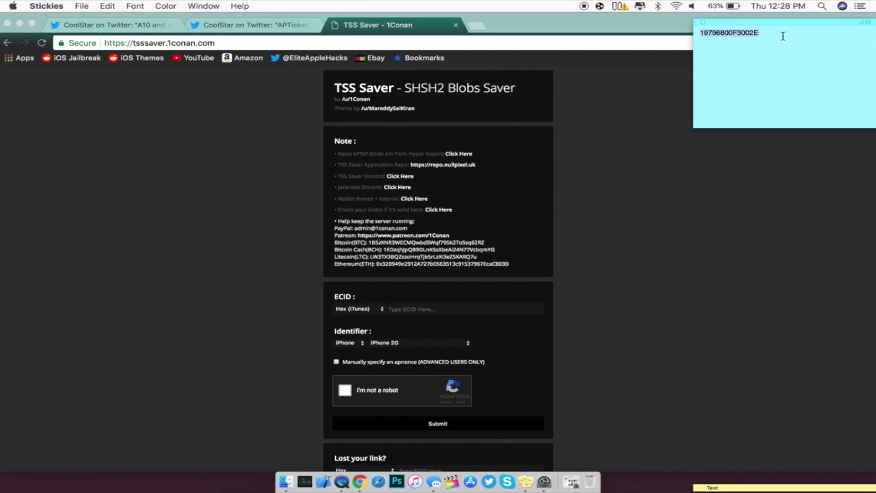
{"action": "right_click", "coordinate": [754, 34]}
{"action": "left_click", "coordinate": [716, 75]}
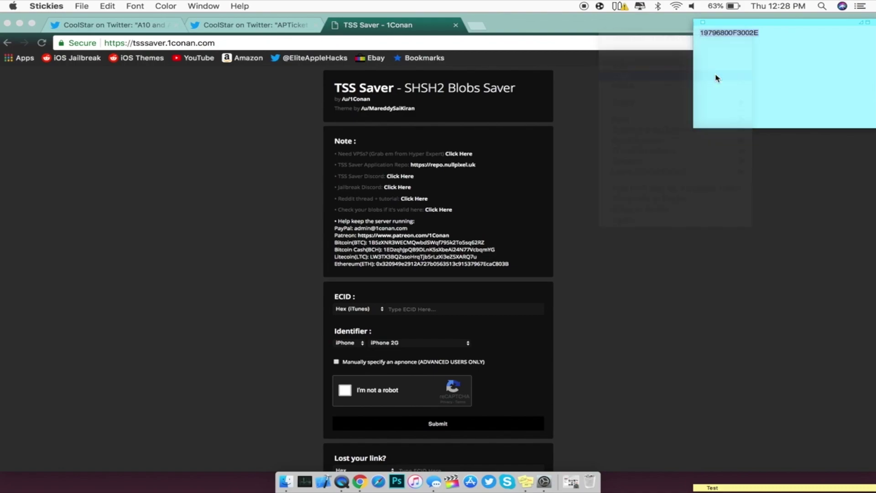
{"action": "left_click", "coordinate": [446, 104]}
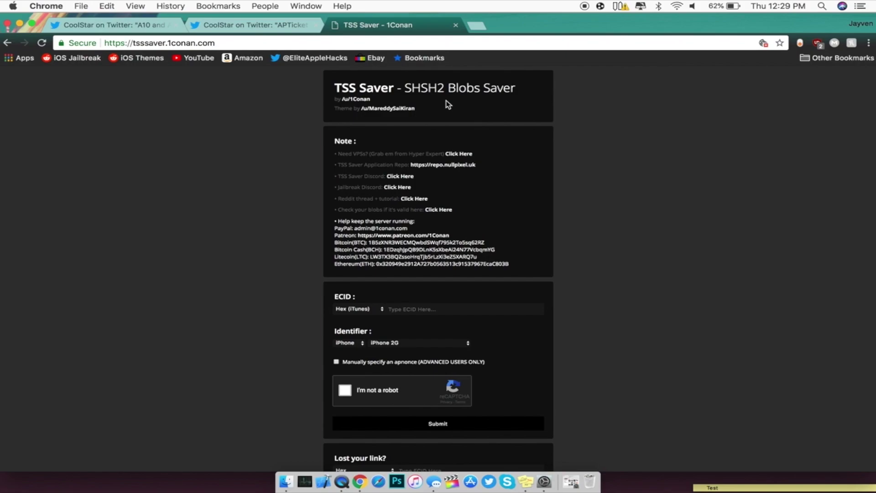
{"action": "scroll", "coordinate": [413, 314], "scroll_direction": "down", "scroll_amount": 1}
{"action": "left_click", "coordinate": [412, 308]}
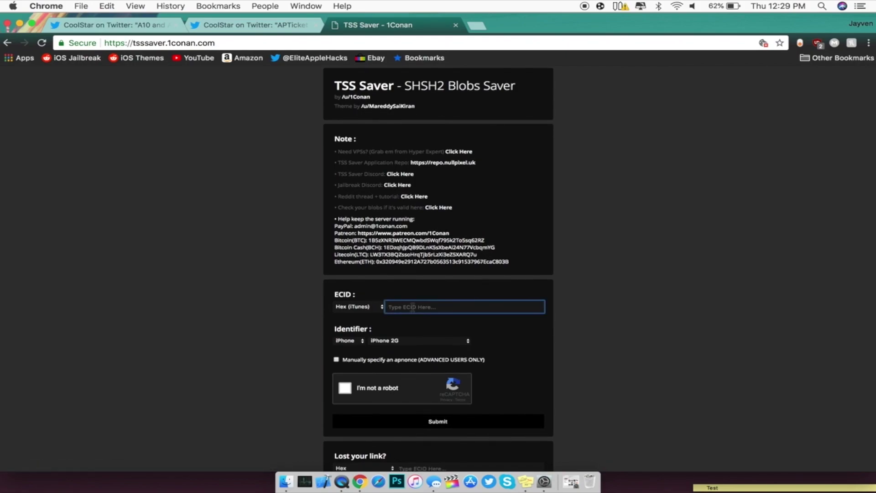
{"action": "key", "text": "super+v"}
{"action": "scroll", "coordinate": [415, 323], "scroll_direction": "down", "scroll_amount": 2}
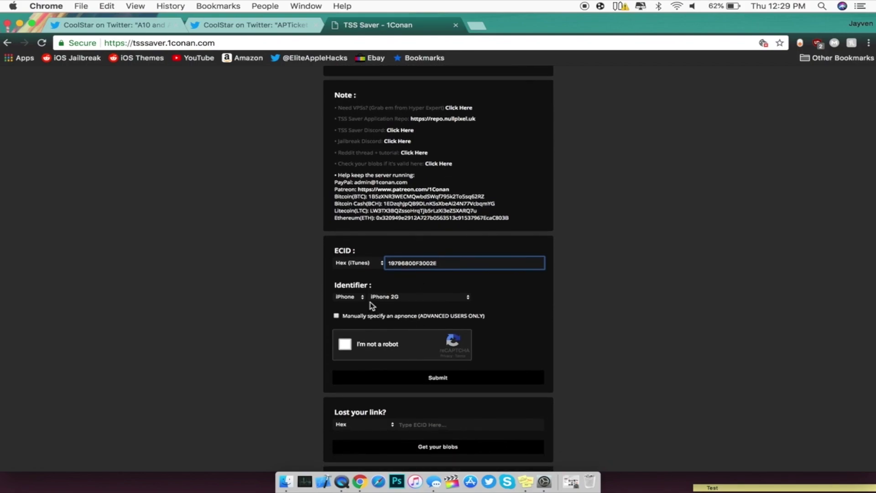
{"action": "left_click", "coordinate": [400, 300]}
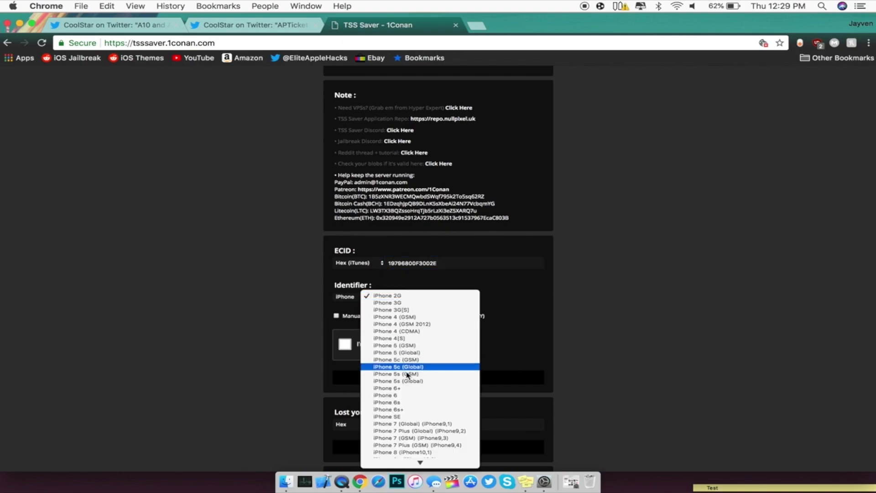
{"action": "scroll", "coordinate": [412, 408], "scroll_direction": "down", "scroll_amount": 2}
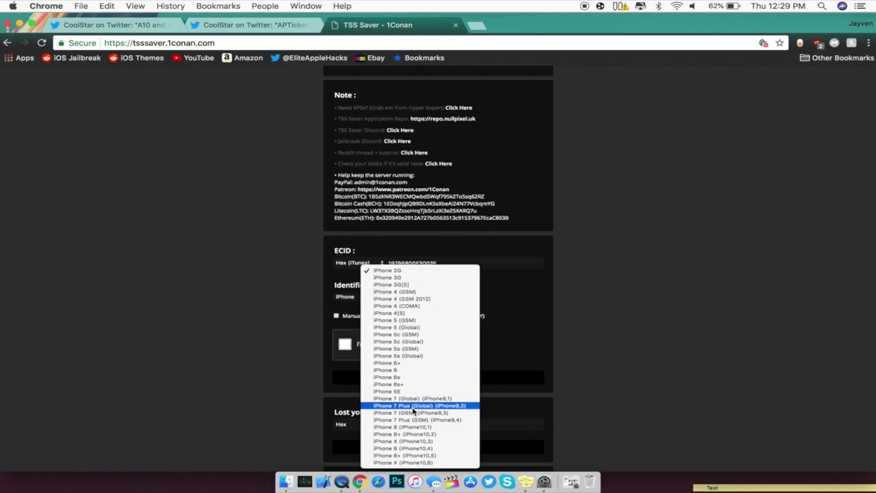
{"action": "left_click", "coordinate": [414, 463]}
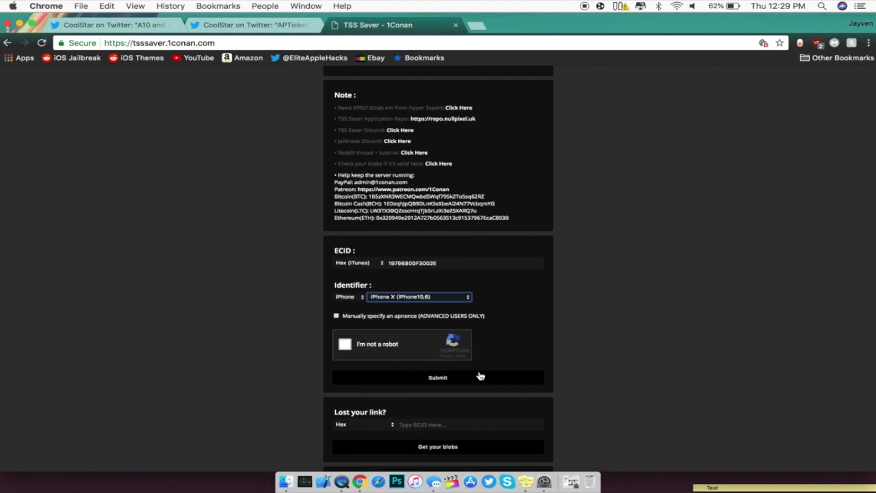
Enable manual apnonce and copy the first nonce from CoolStar's tweet
{"action": "left_click", "coordinate": [337, 316]}
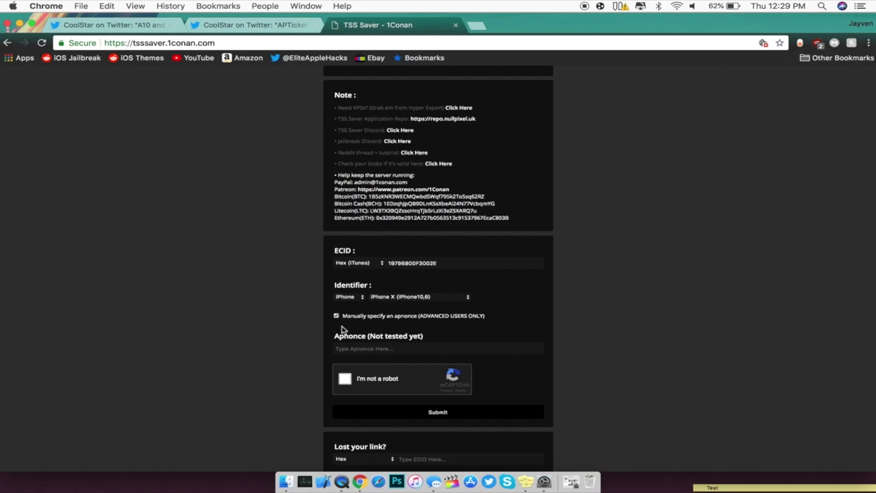
{"action": "left_click", "coordinate": [356, 350]}
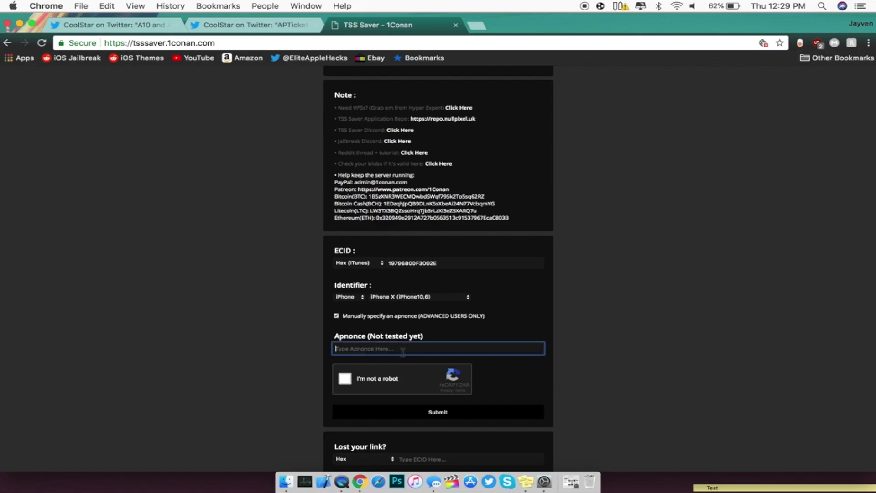
{"action": "left_click", "coordinate": [157, 28]}
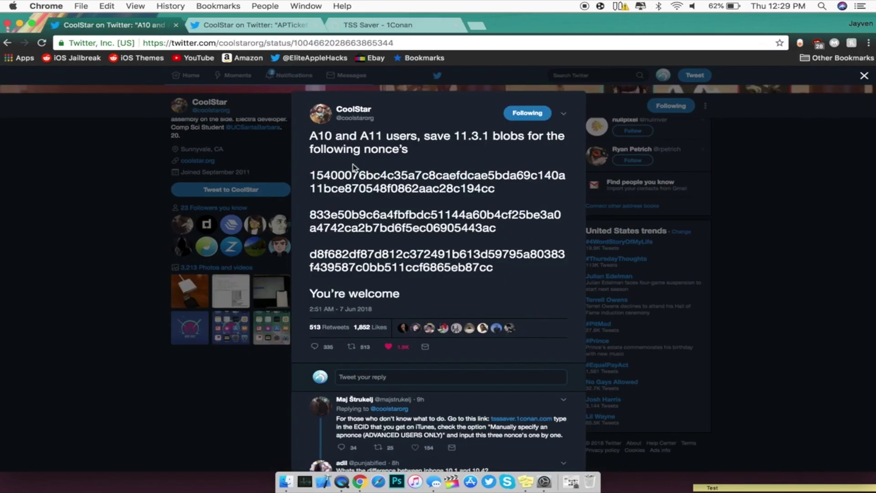
{"action": "left_click_drag", "start_coordinate": [496, 189], "coordinate": [300, 177]}
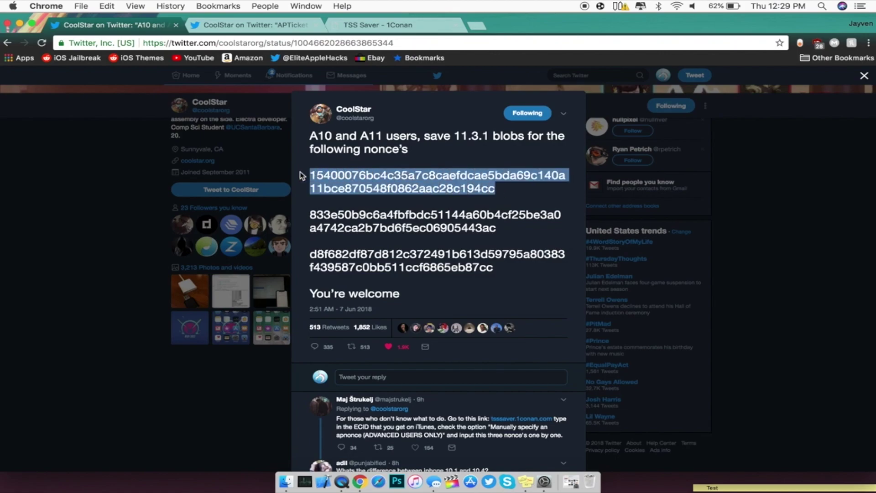
{"action": "left_click", "coordinate": [388, 32]}
Paste the first nonce, pass the reCAPTCHA check, and submit the blob request
{"action": "key", "text": "super+v"}
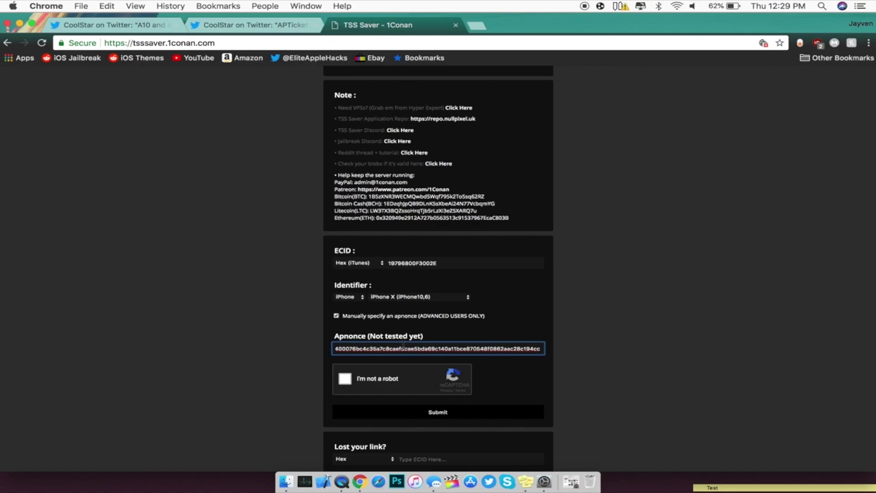
{"action": "left_click", "coordinate": [343, 381]}
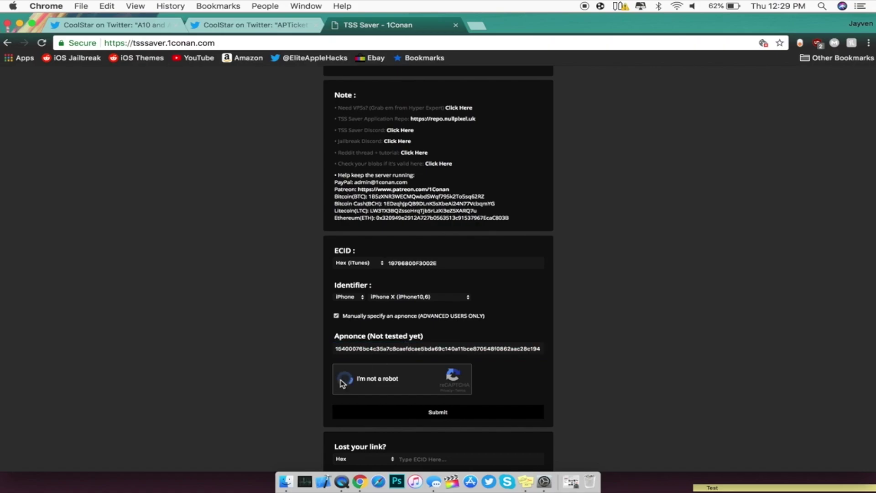
{"action": "left_click", "coordinate": [399, 416]}
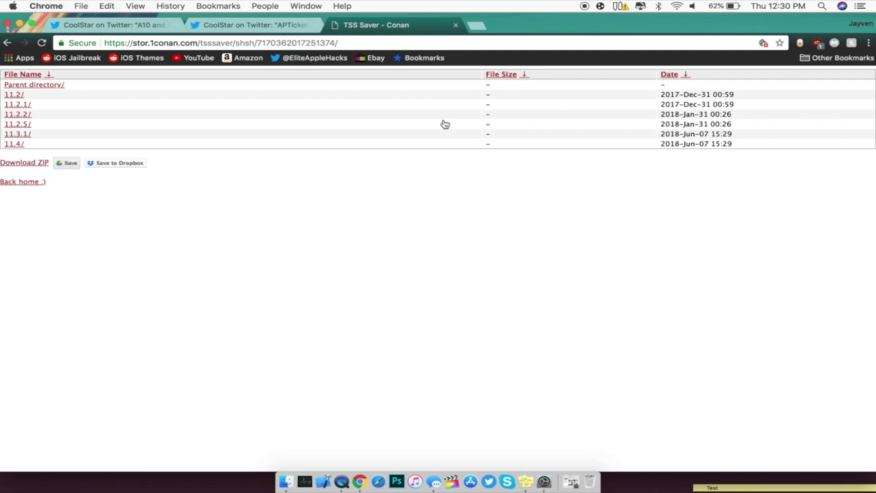
Check the 11.3.1 folder's first apnonce folder for its 26.5 KiB iPhone10,6 blob
{"action": "left_click", "coordinate": [20, 135]}
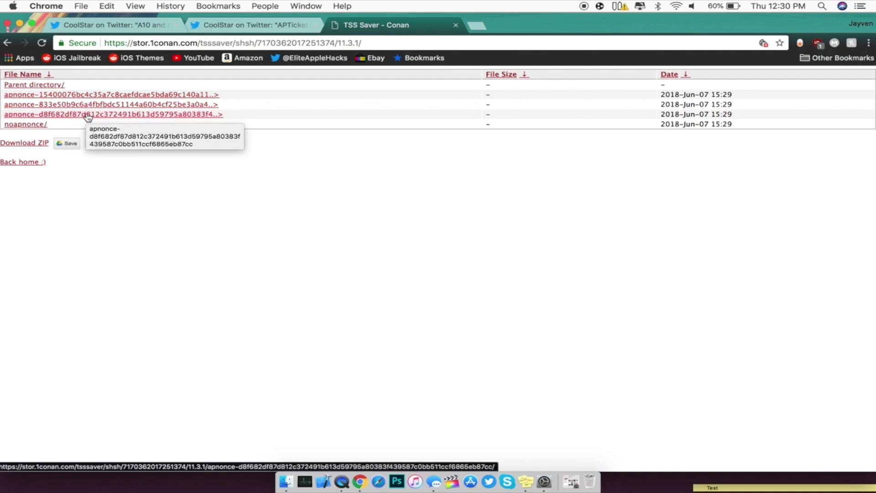
{"action": "left_click", "coordinate": [107, 95]}
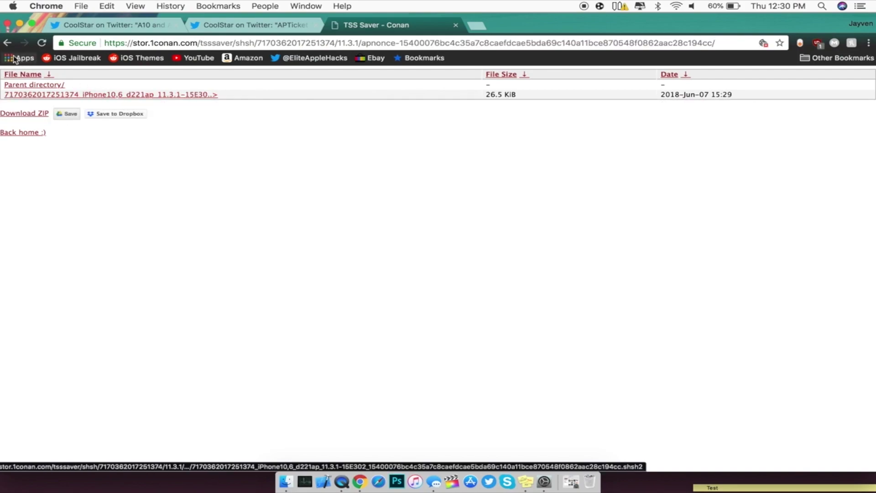
{"action": "left_click", "coordinate": [54, 88]}
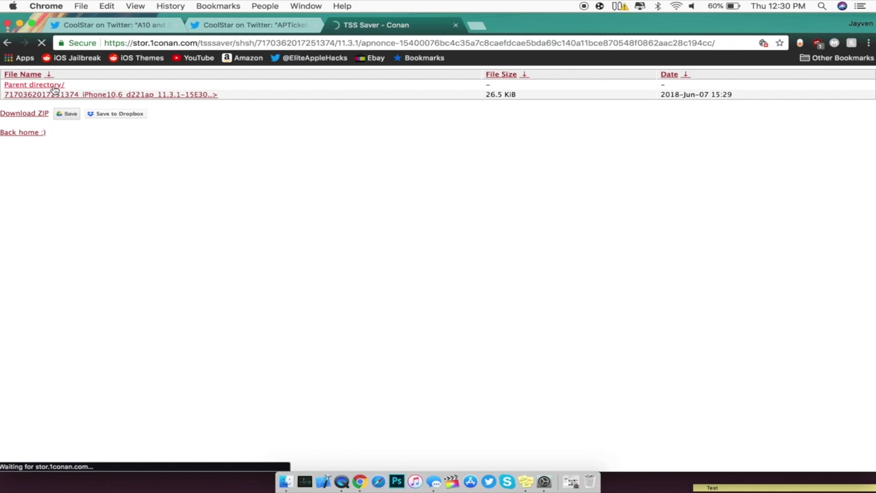
Minimize Chrome to show the desktop with the ECID sticky note
{"action": "left_click", "coordinate": [20, 25]}
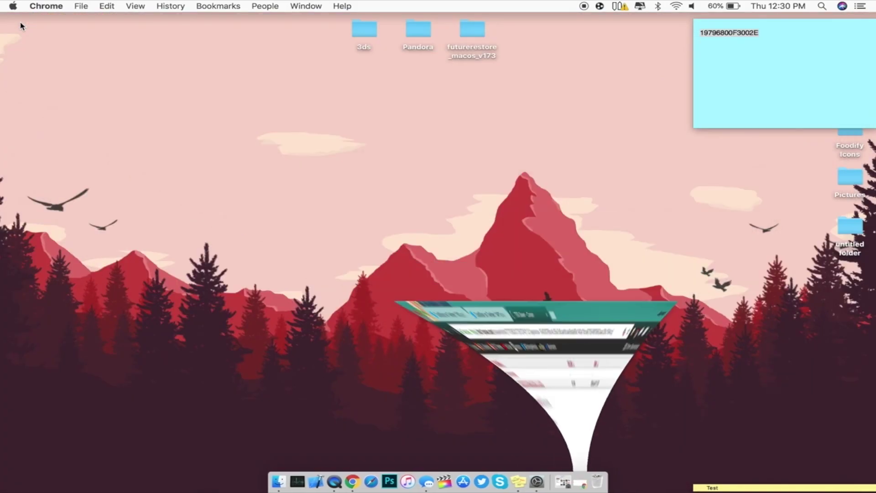